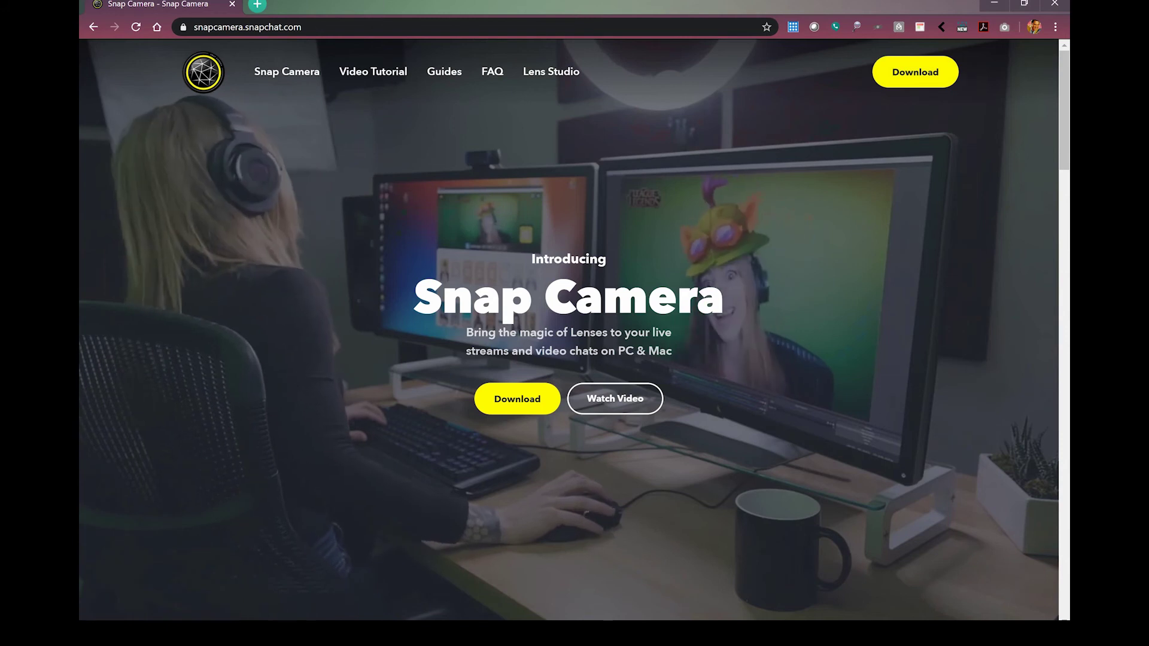
- Launch Snap Camera and open its settings
{"action": "key", "text": "super"}
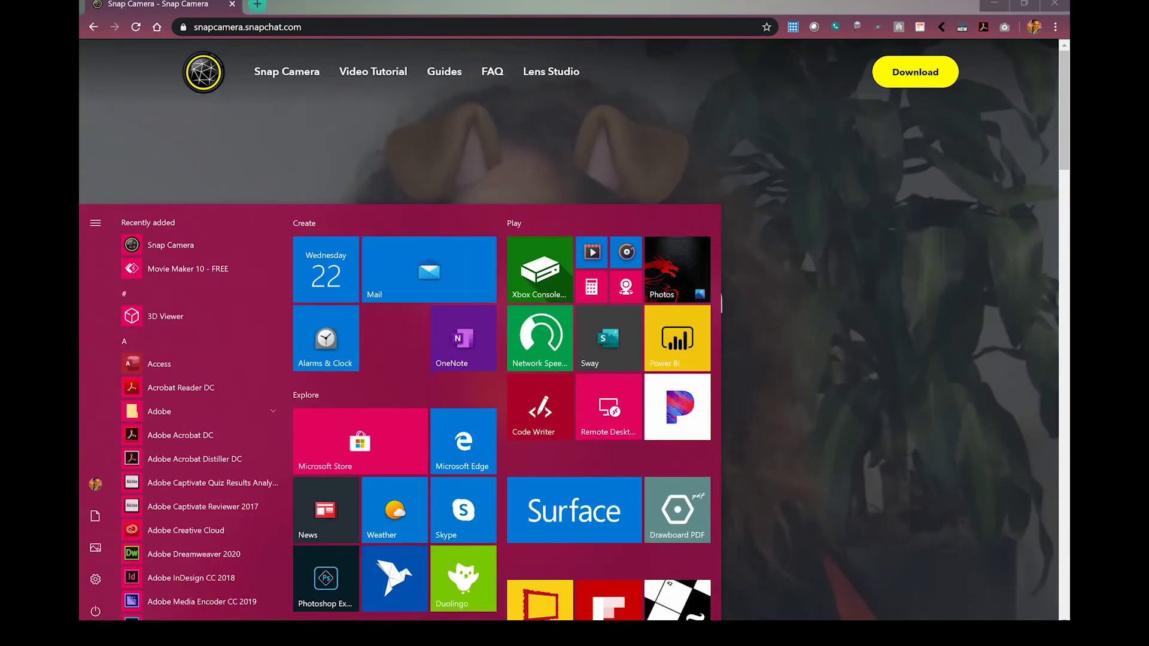
{"action": "left_click", "coordinate": [174, 243]}
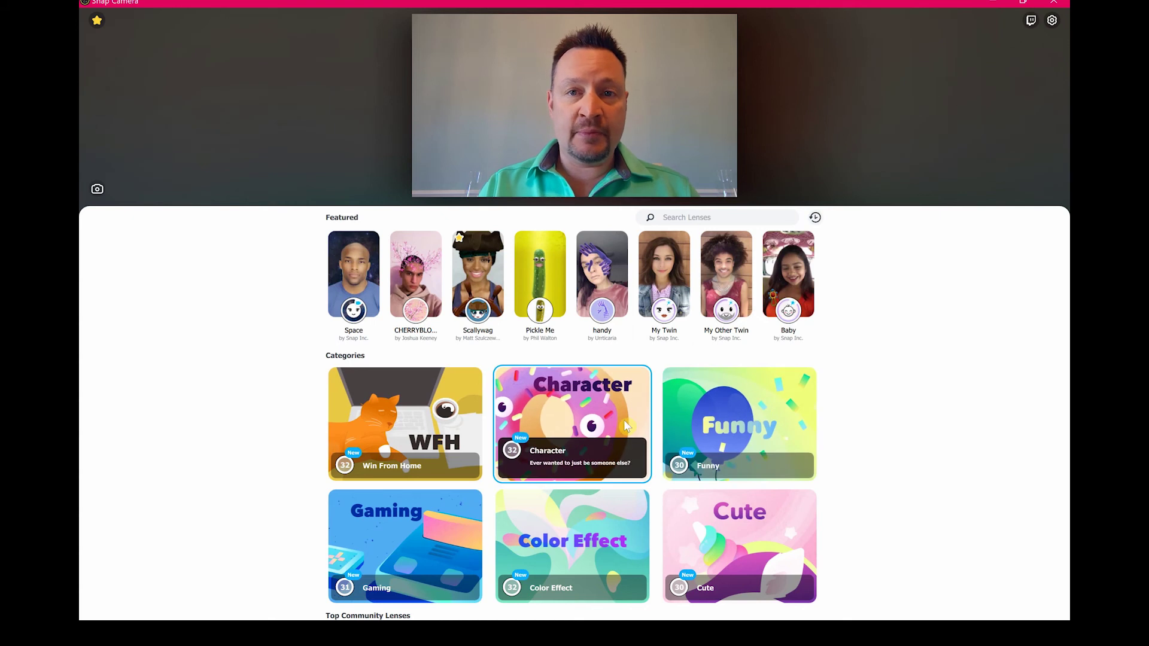
{"action": "left_click", "coordinate": [1057, 26]}
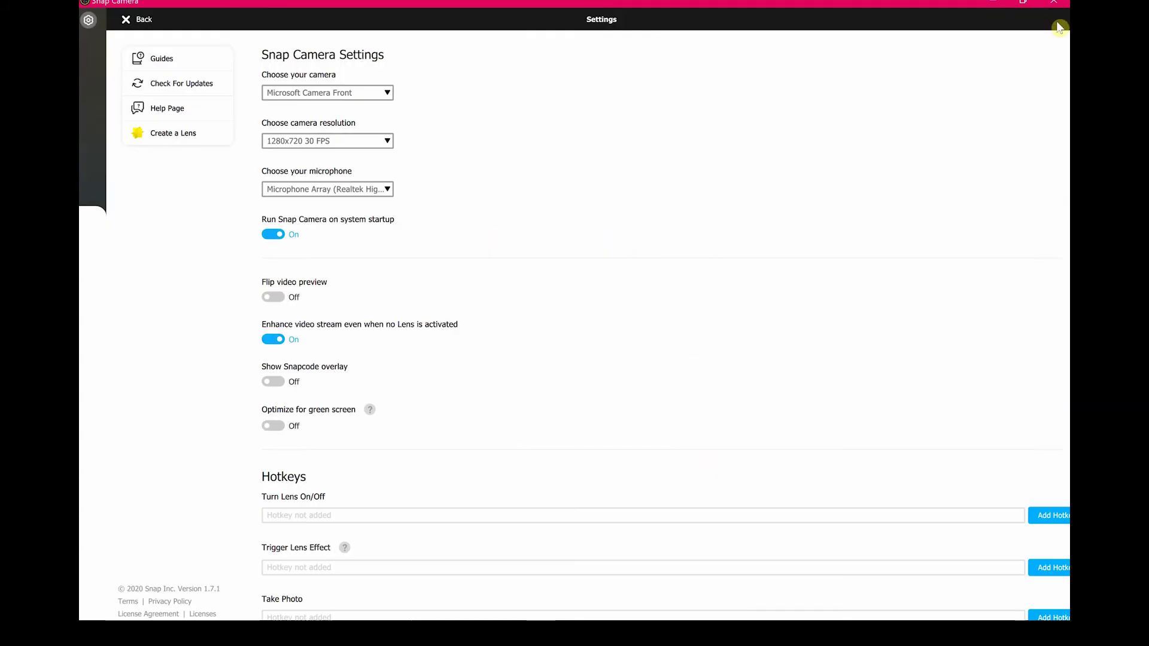
- Examine the available choices for camera, camera resolution and microphone without changing them
{"action": "left_click", "coordinate": [361, 96]}
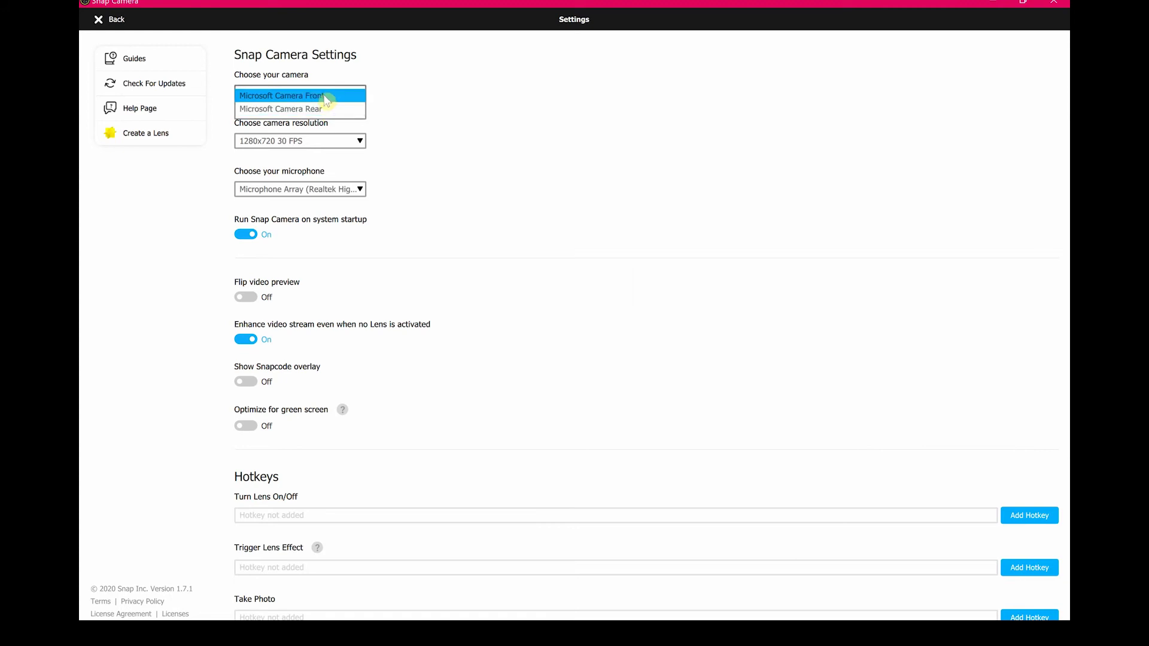
{"action": "left_click", "coordinate": [436, 93]}
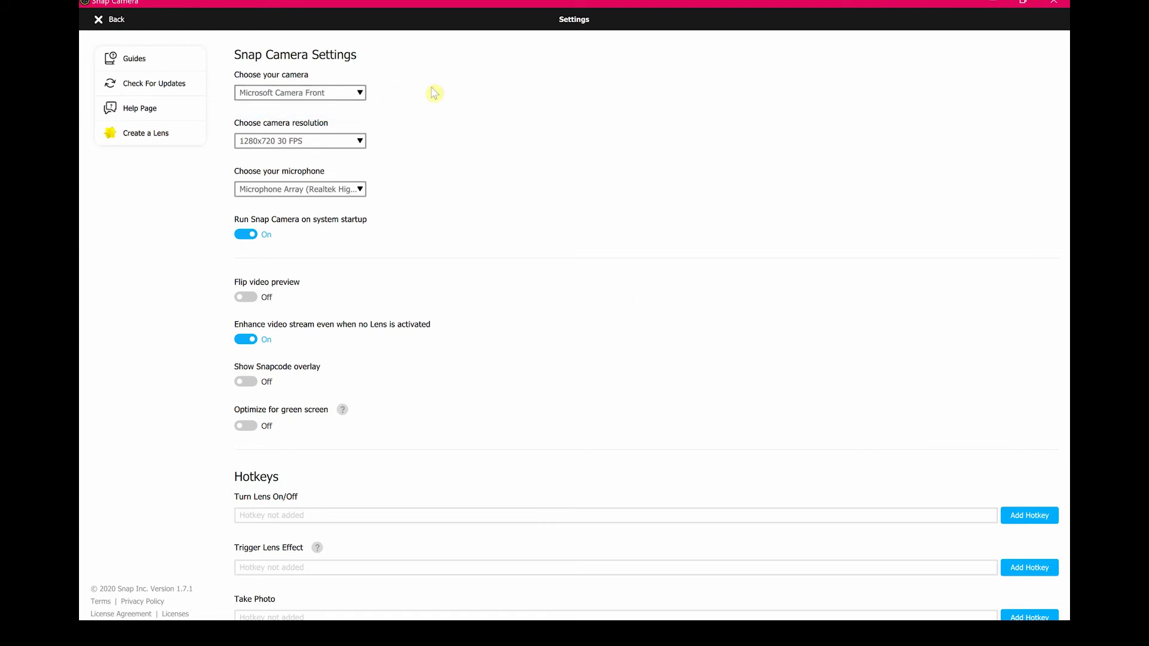
{"action": "left_click", "coordinate": [317, 149]}
{"action": "left_click", "coordinate": [317, 144]}
{"action": "left_click", "coordinate": [328, 196]}
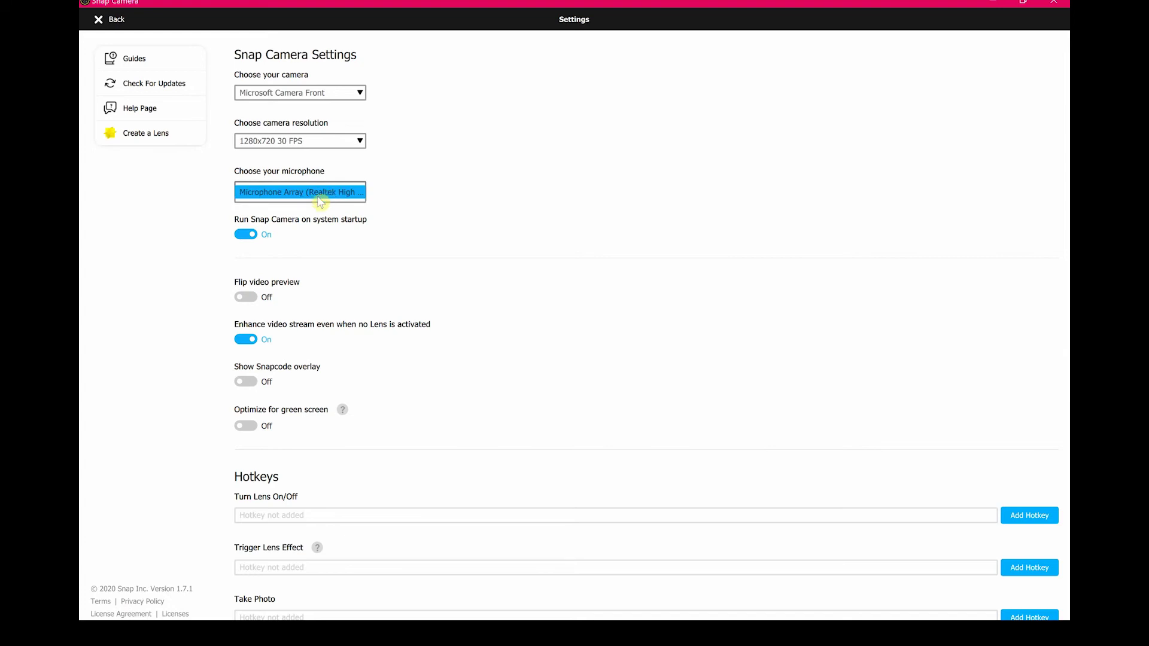
{"action": "left_click", "coordinate": [402, 206]}
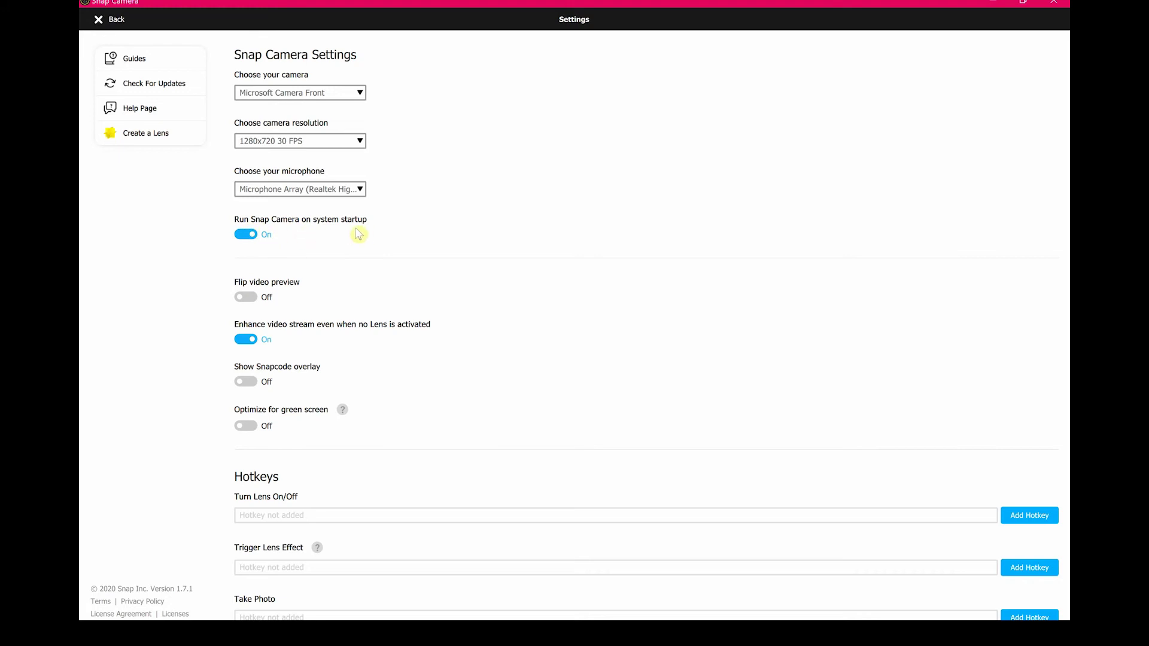
- Turn off running Snap Camera on system startup
{"action": "left_click", "coordinate": [249, 237]}
- Switch the flipped video preview on and back off, and do the same for the Snapcode overlay
{"action": "left_click", "coordinate": [254, 298]}
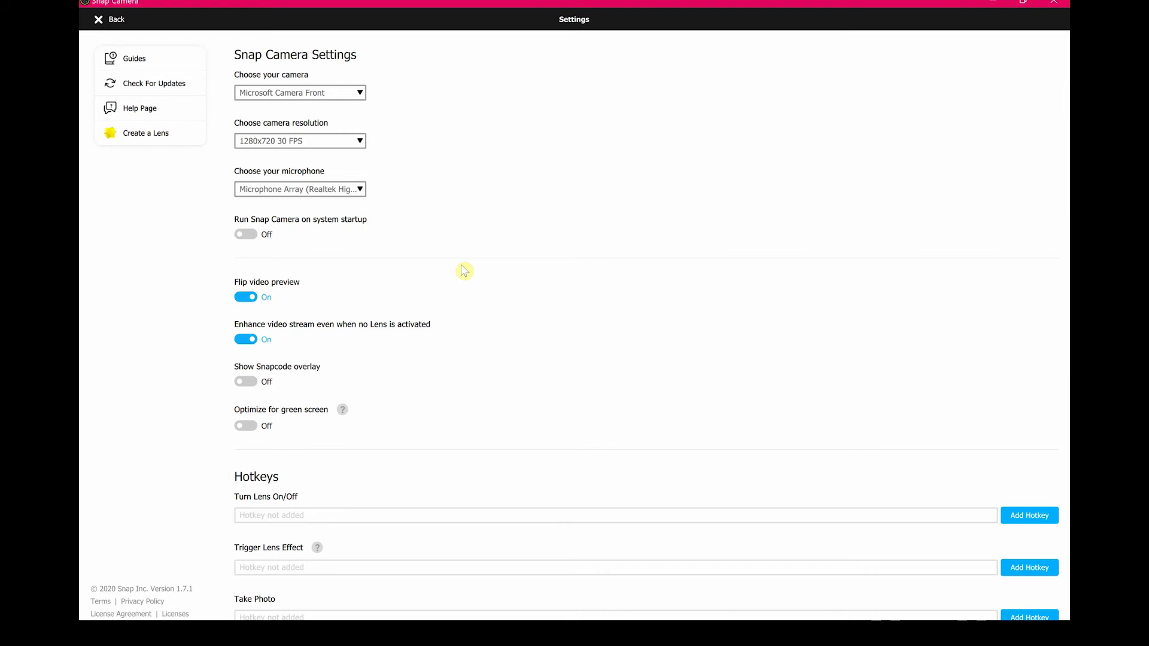
{"action": "left_click", "coordinate": [244, 300]}
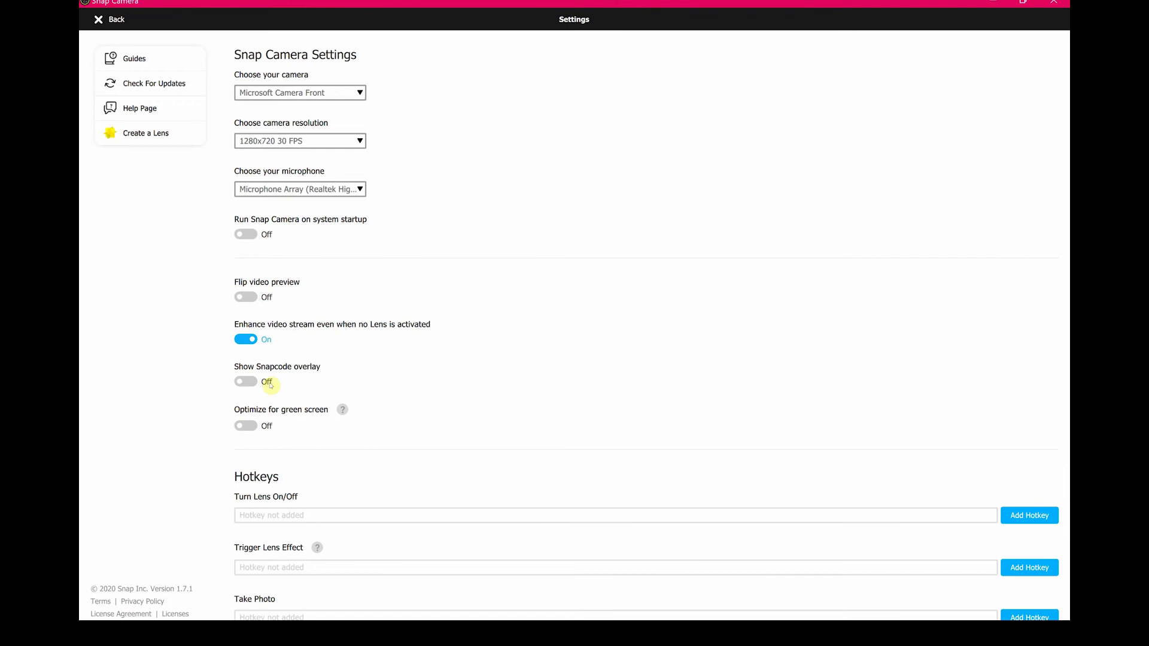
{"action": "left_click", "coordinate": [250, 382]}
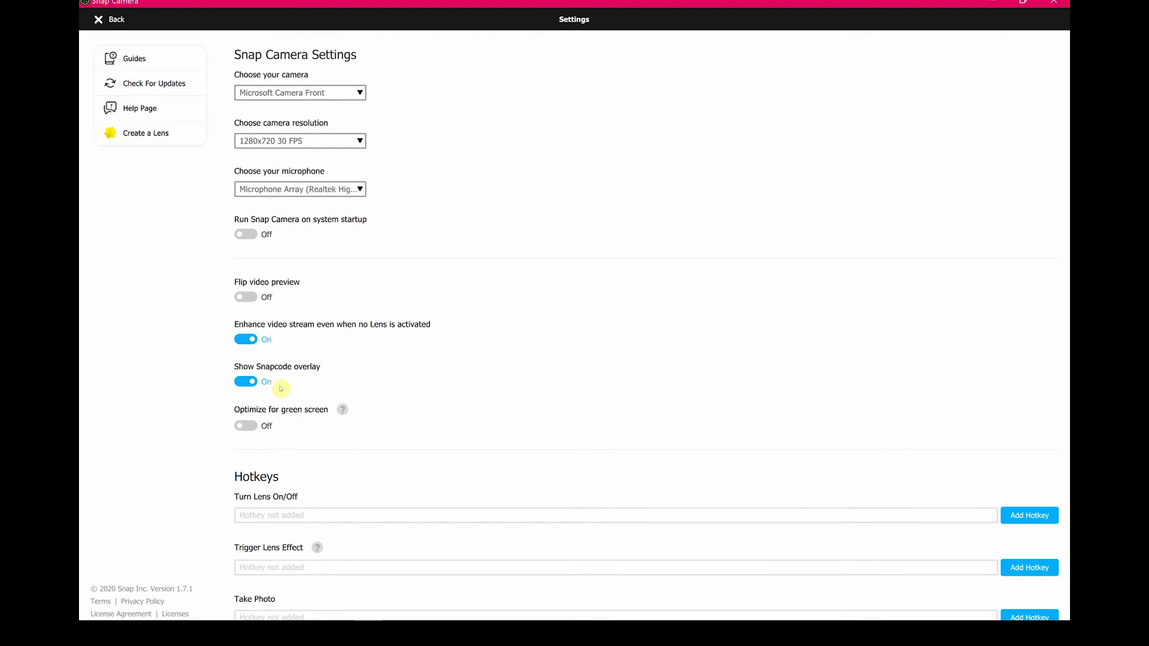
{"action": "left_click", "coordinate": [245, 384]}
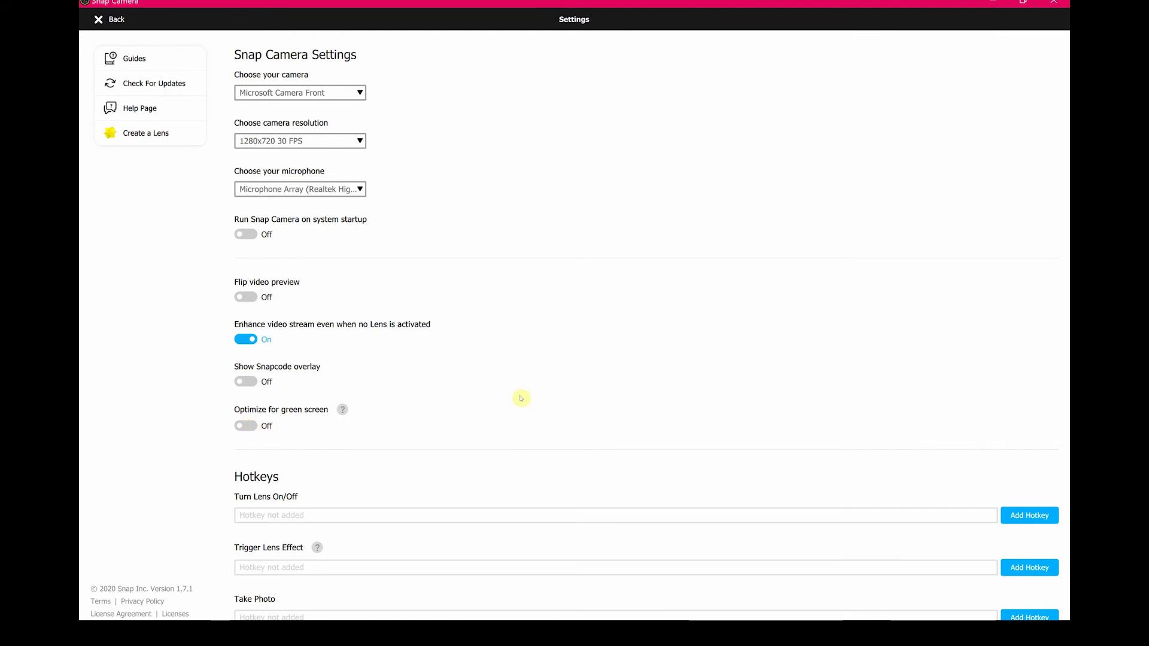
- Assign the hotkey Ctrl+P to Turn Lens On/Off and Ctrl+Shift+E to Trigger Lens Effect, saving both
{"action": "scroll", "coordinate": [521, 397], "scroll_direction": "down", "scroll_amount": 3}
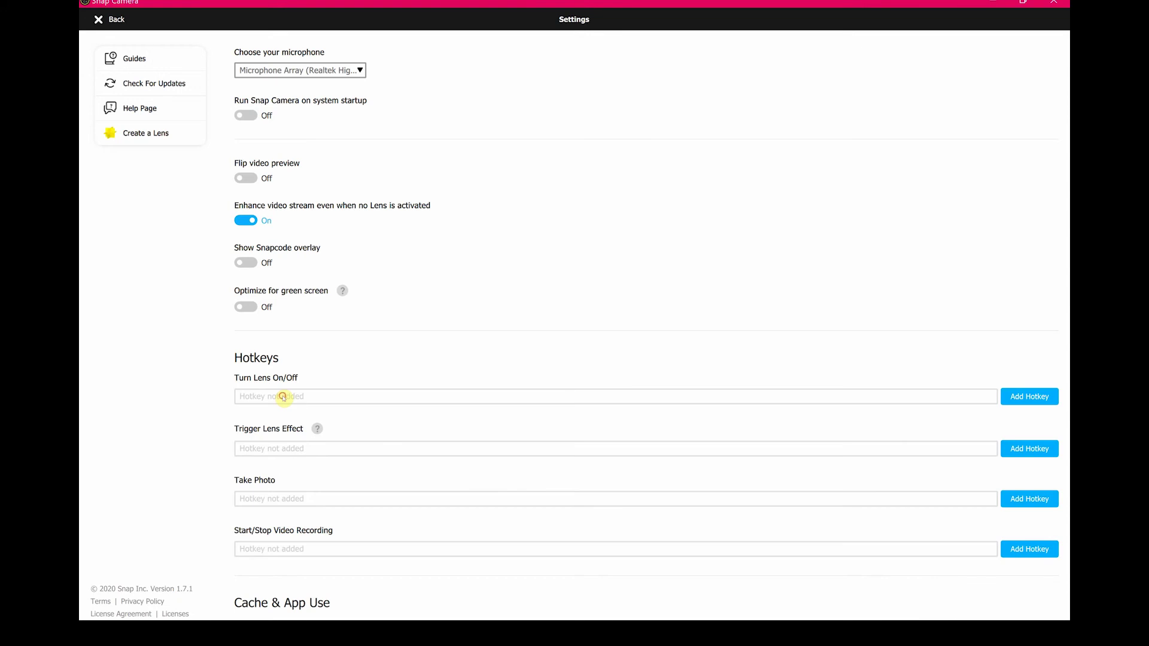
{"action": "left_click", "coordinate": [283, 396]}
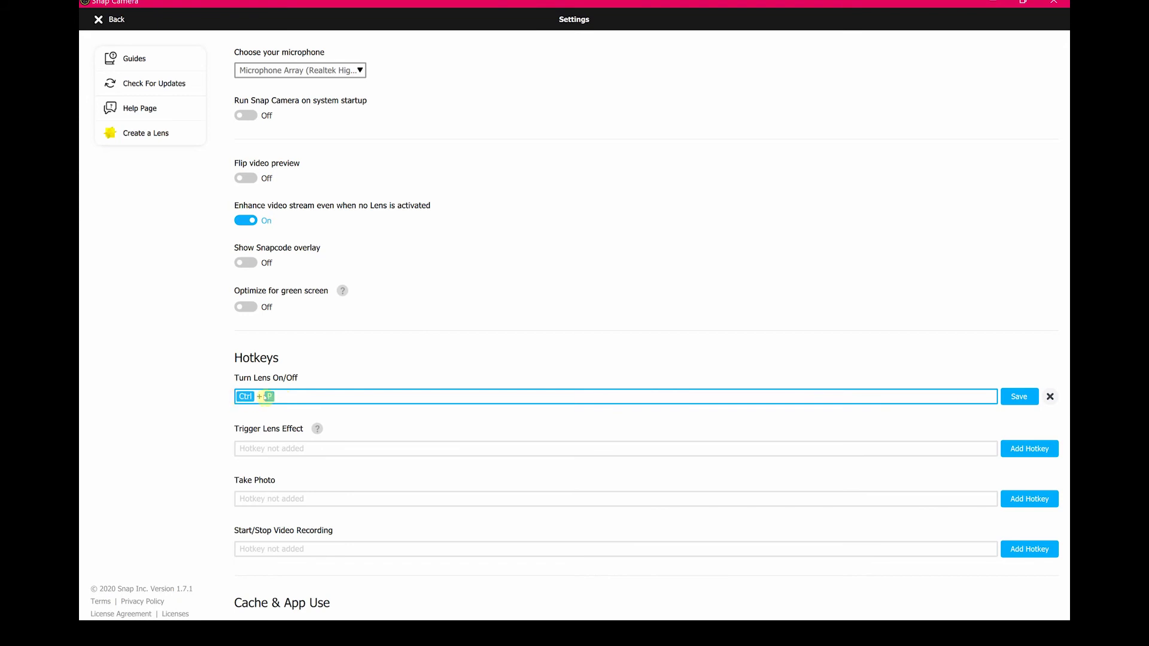
{"action": "left_click", "coordinate": [263, 449]}
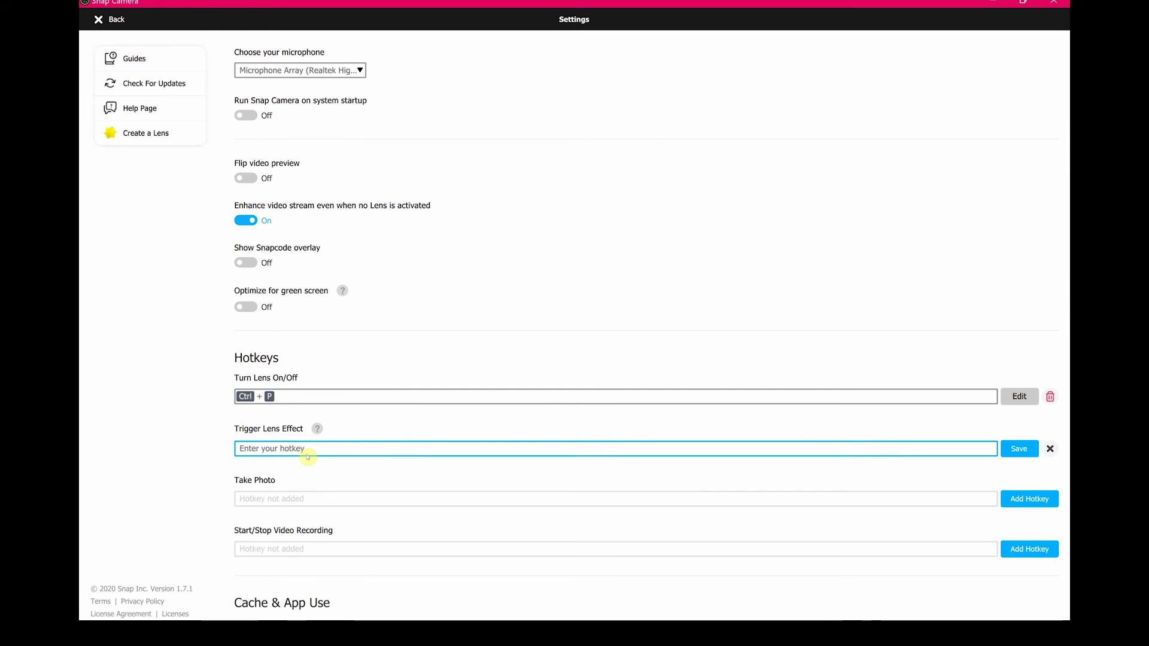
{"action": "key", "text": "ctrl+shift+e"}
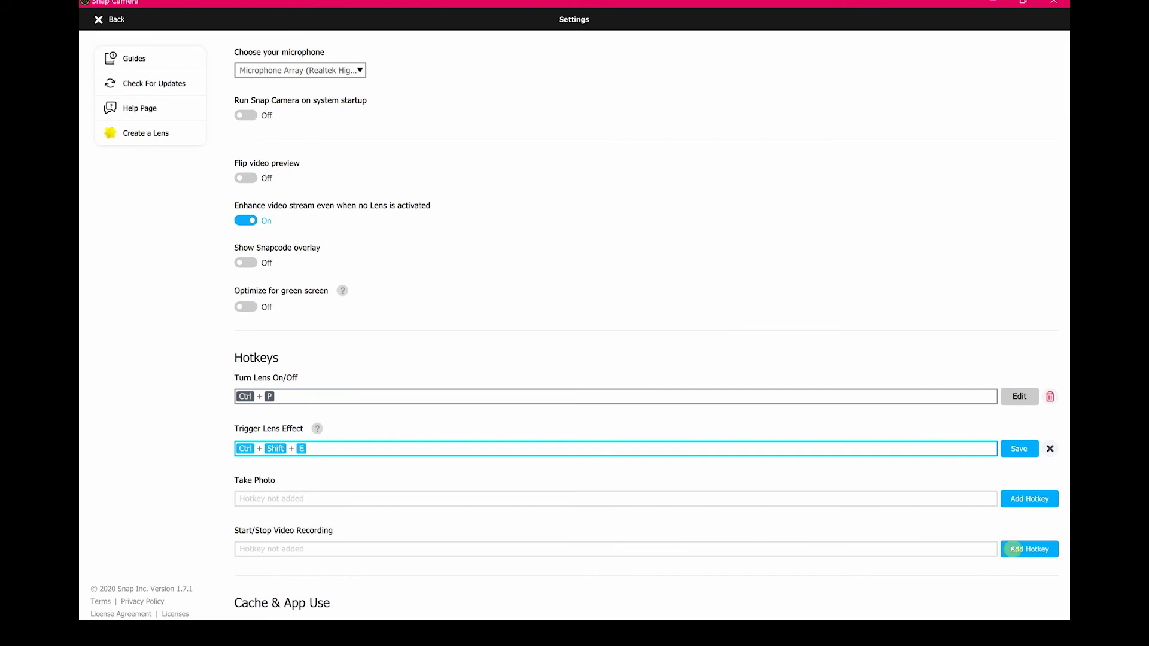
{"action": "left_click", "coordinate": [1019, 448]}
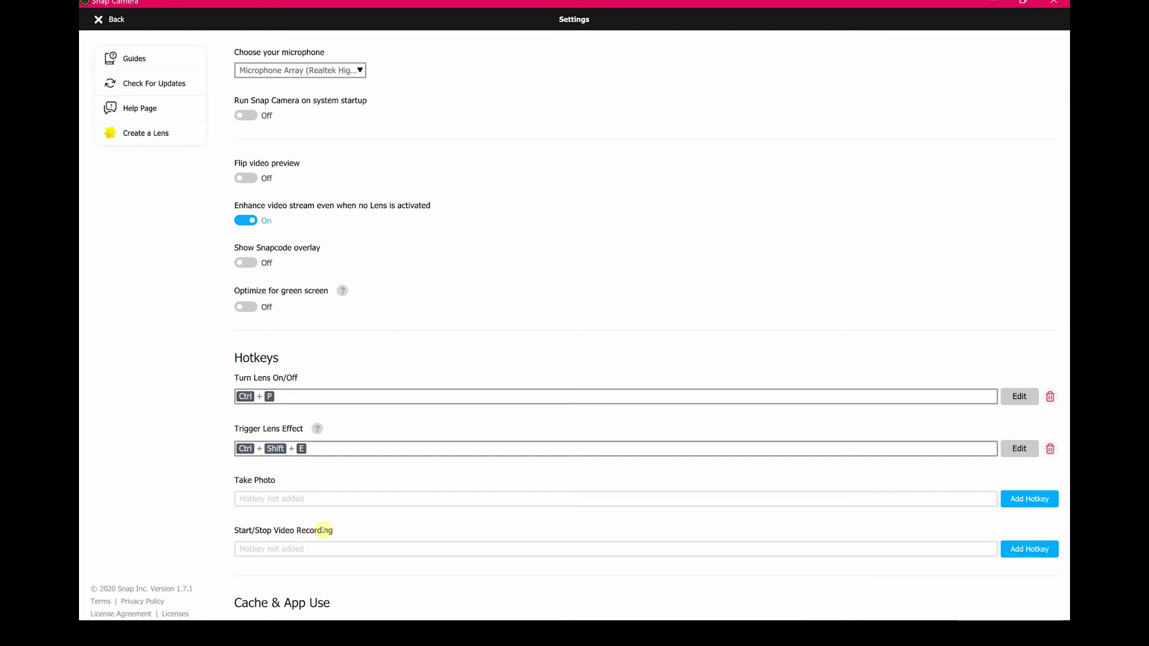
- Look over the remaining settings and return to the main lens gallery
{"action": "scroll", "coordinate": [325, 529], "scroll_direction": "down", "scroll_amount": 1}
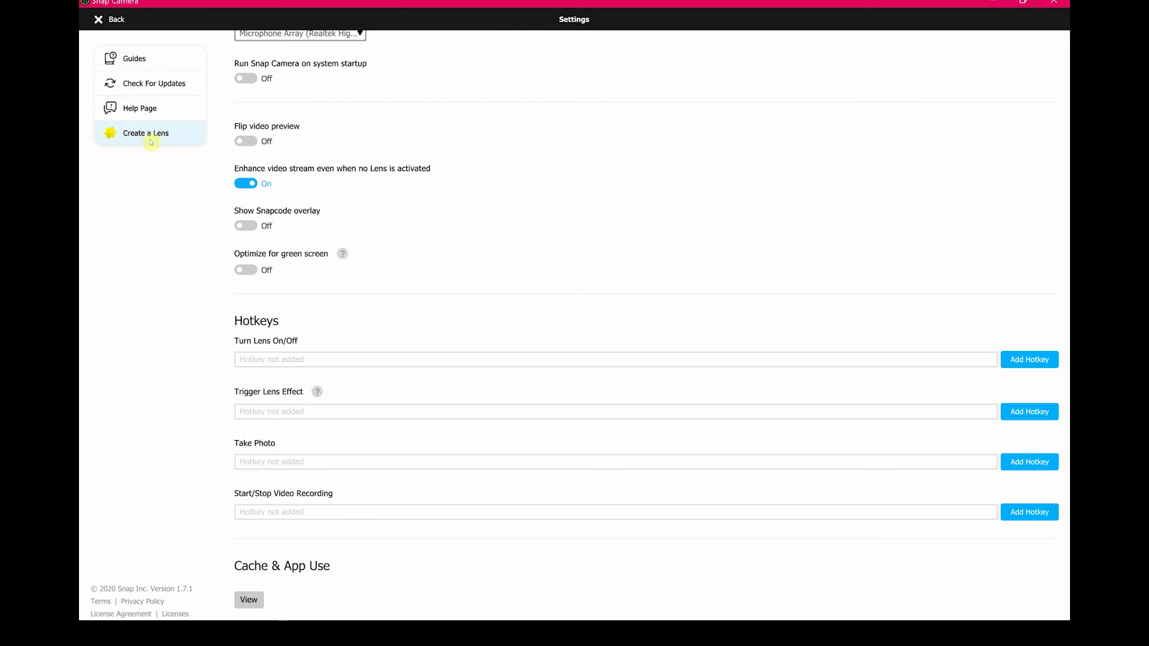
{"action": "scroll", "coordinate": [281, 241], "scroll_direction": "up", "scroll_amount": 3}
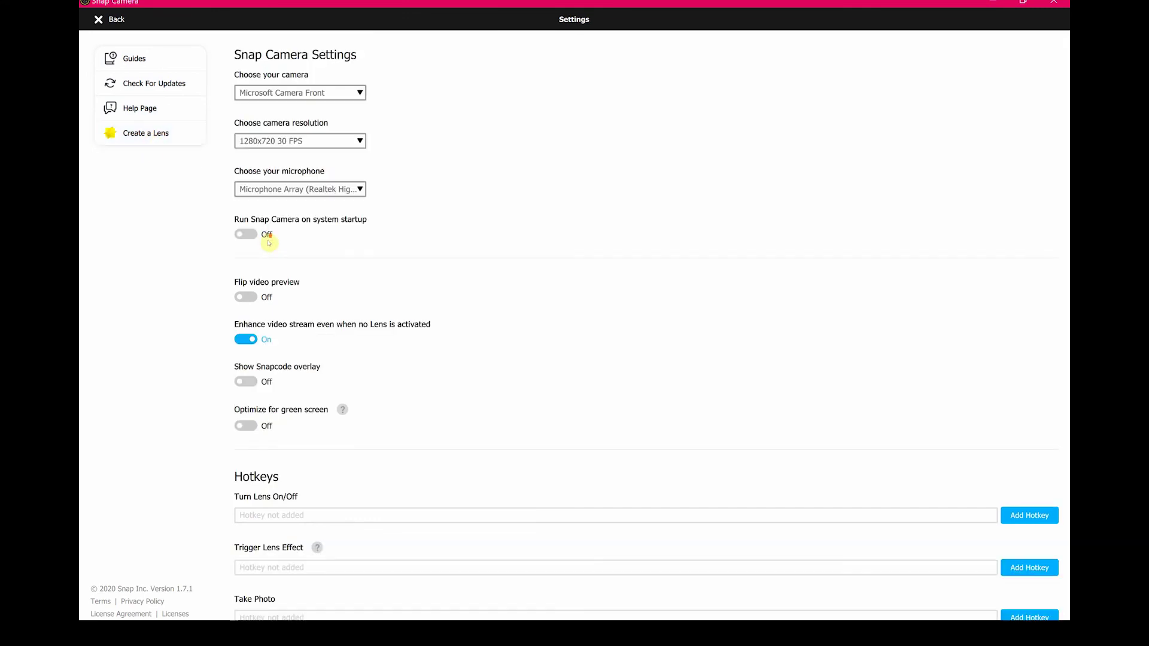
{"action": "left_click", "coordinate": [109, 22]}
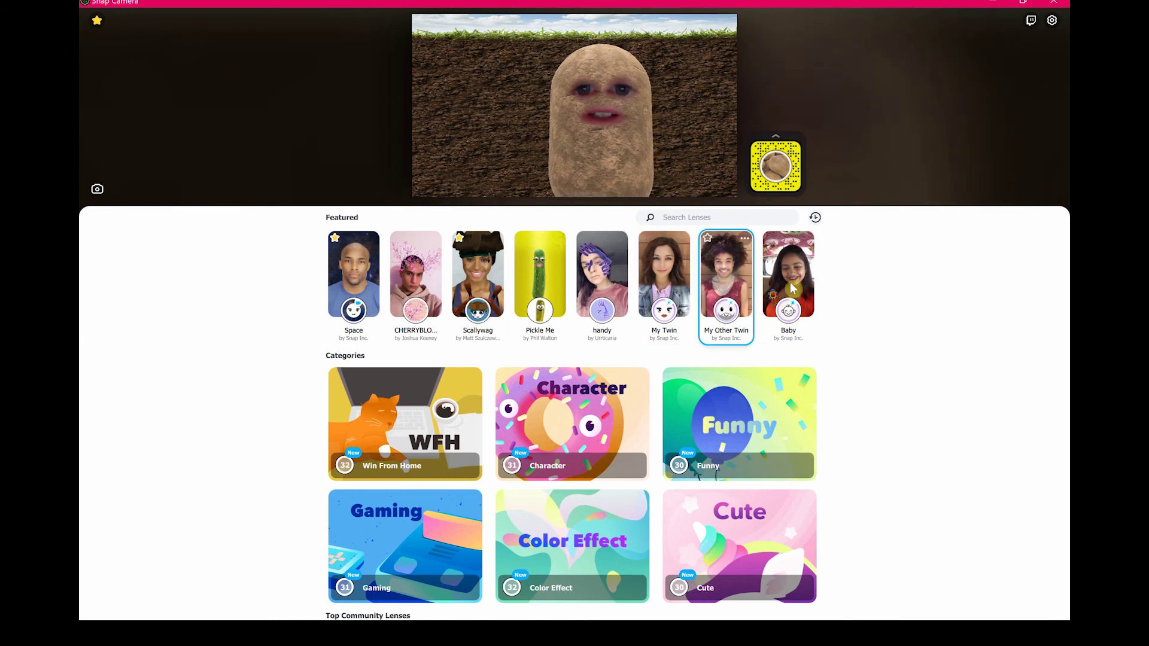
- Apply the featured Pickle Me lens, and browse the Funny category before returning to the main gallery
{"action": "left_click", "coordinate": [551, 274]}
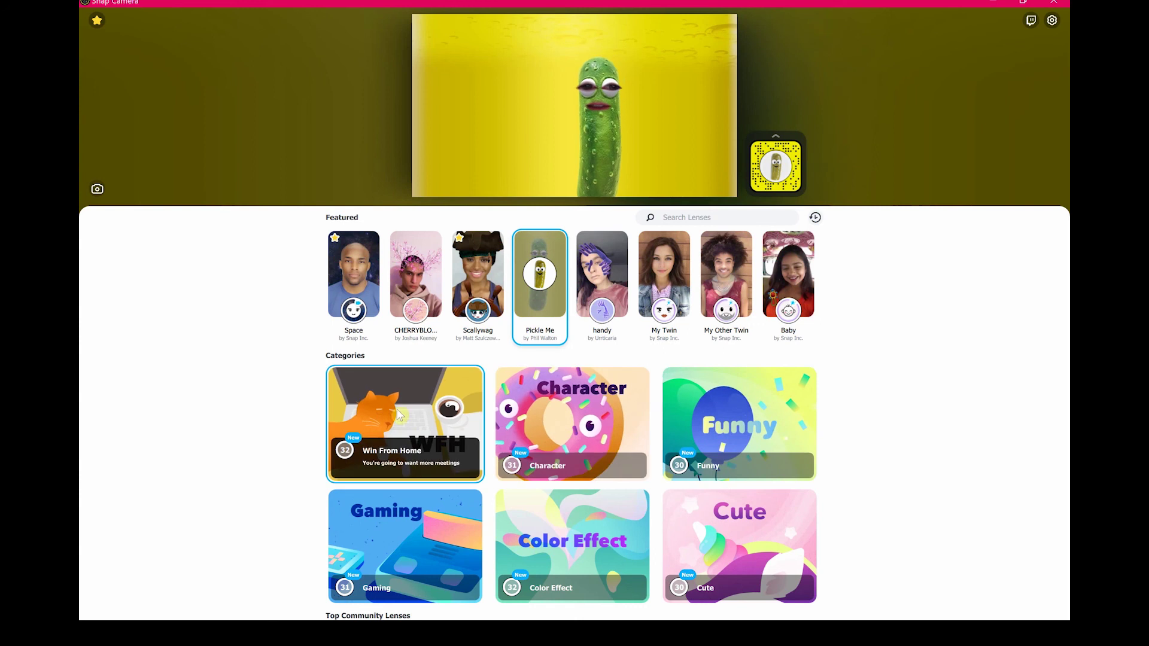
{"action": "left_click", "coordinate": [747, 414]}
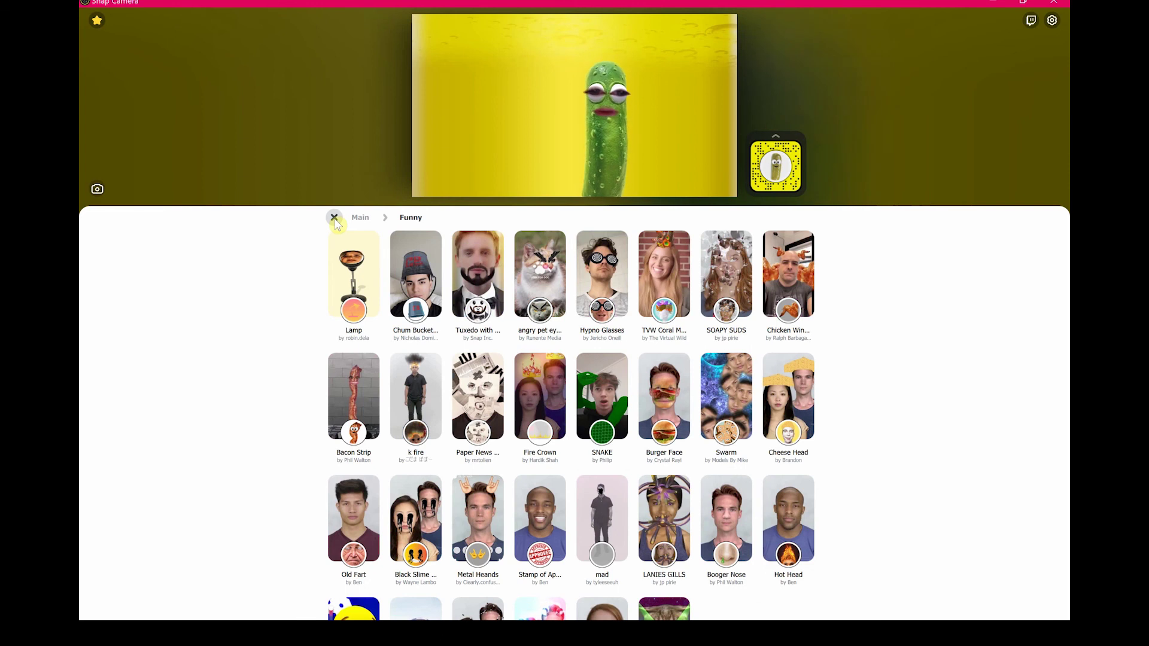
{"action": "left_click", "coordinate": [334, 218]}
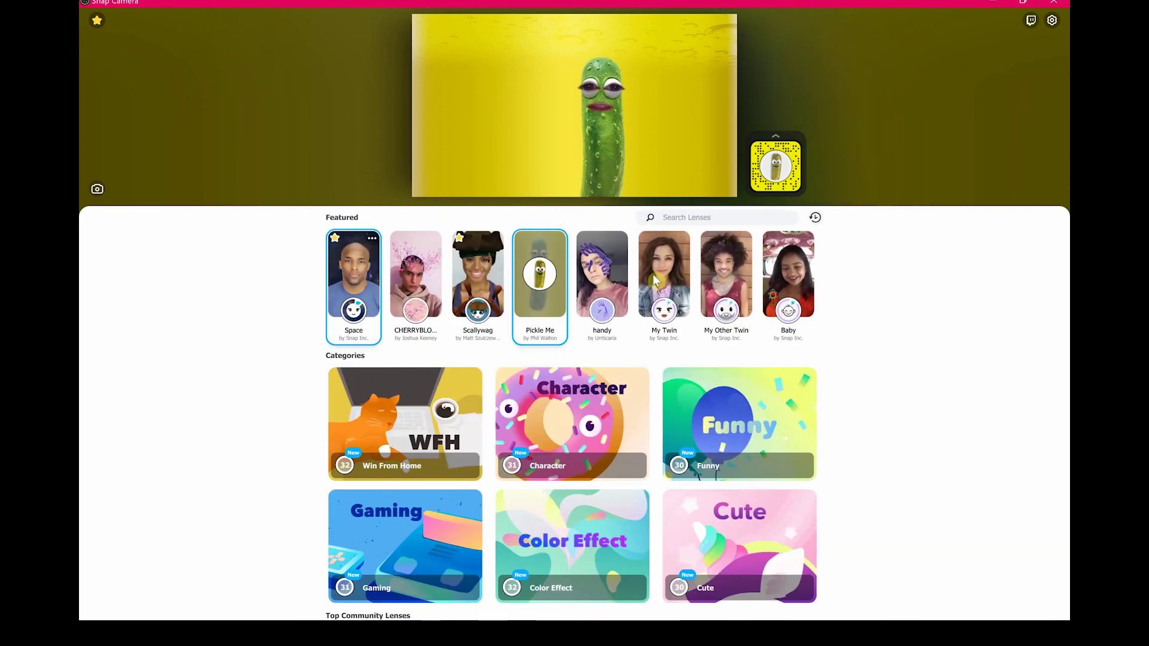
- Search the lenses for "bana", and apply the peeled Banana lens and mark it as a favorite
{"action": "left_click", "coordinate": [683, 221]}
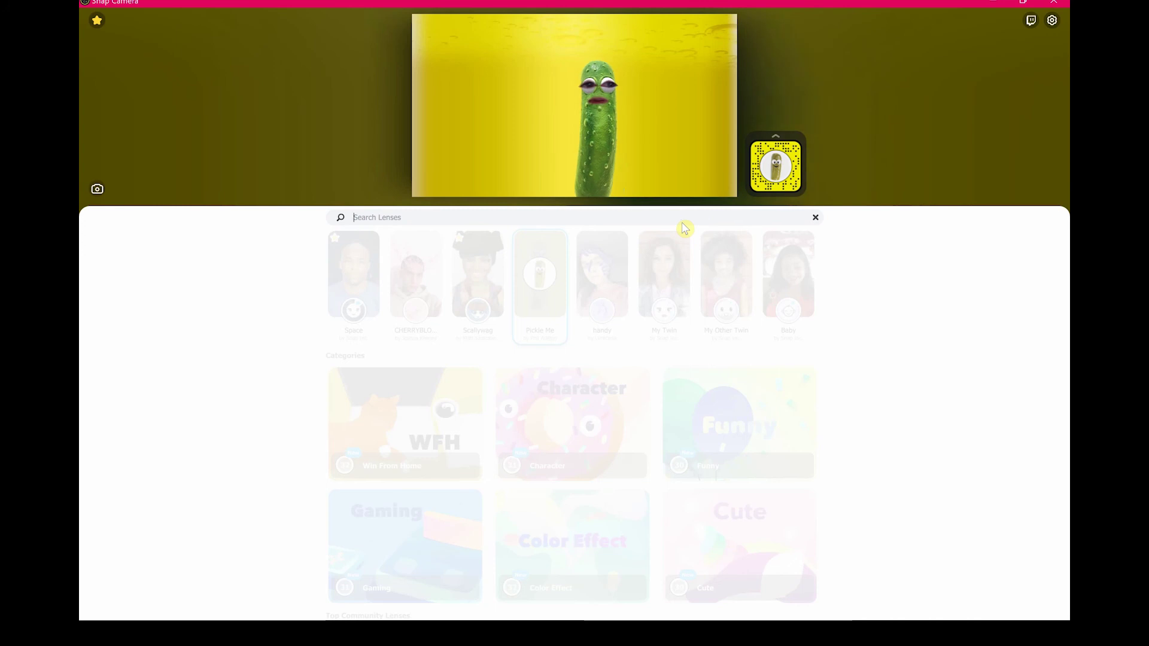
{"action": "type", "text": "bana"}
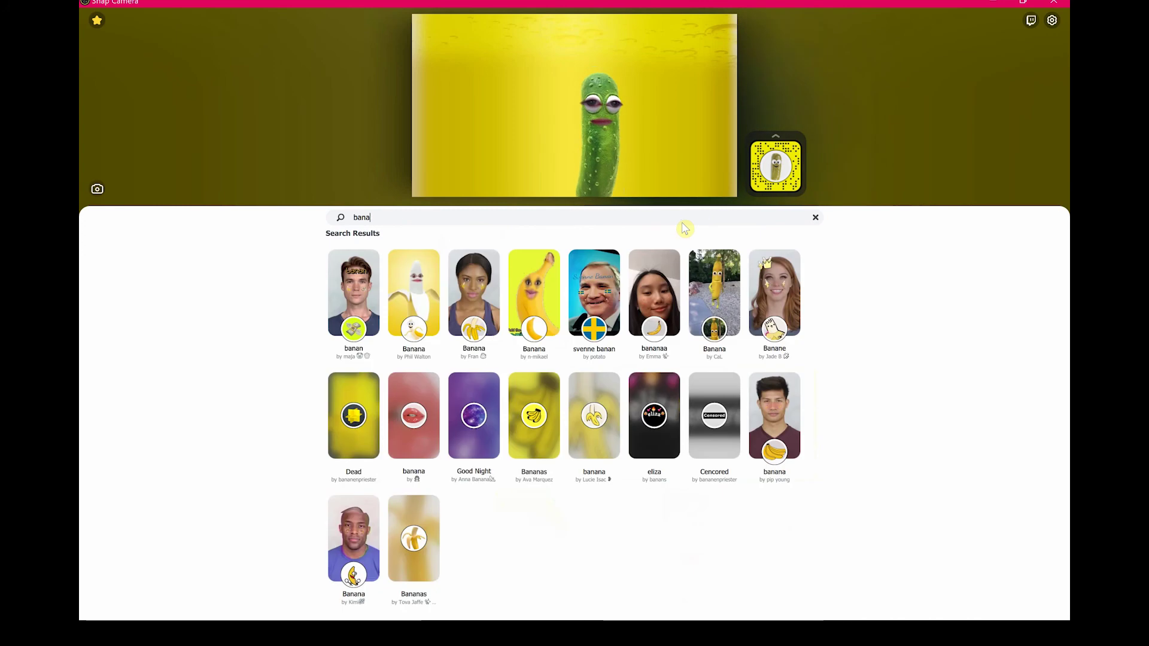
{"action": "left_click", "coordinate": [425, 286]}
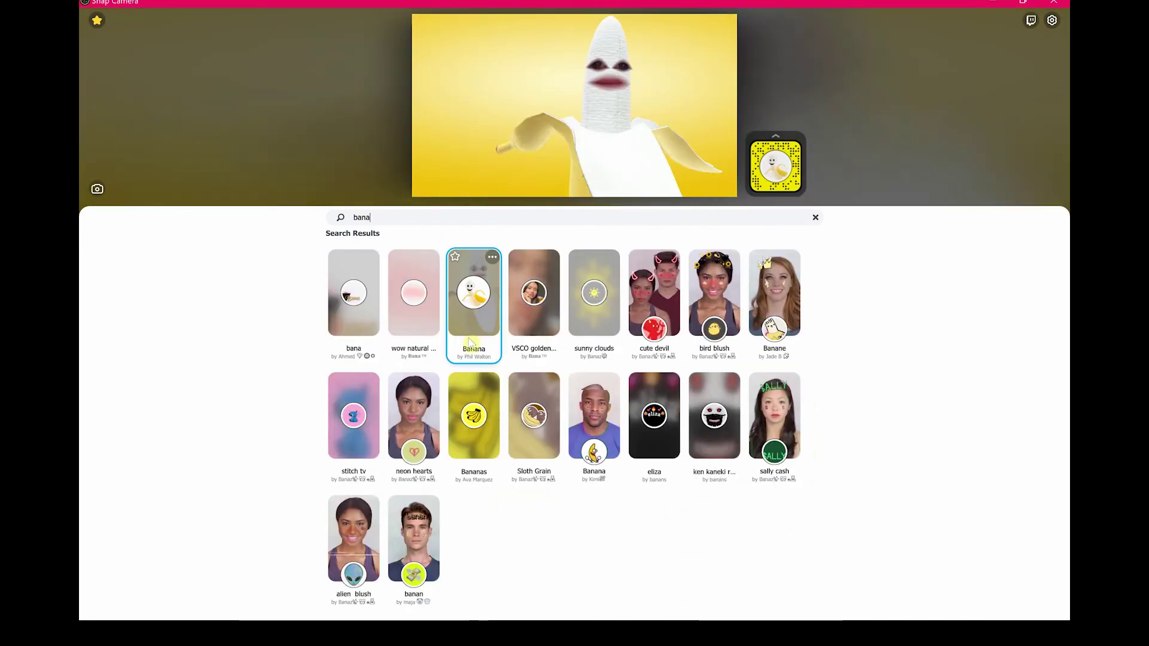
{"action": "left_click", "coordinate": [455, 258]}
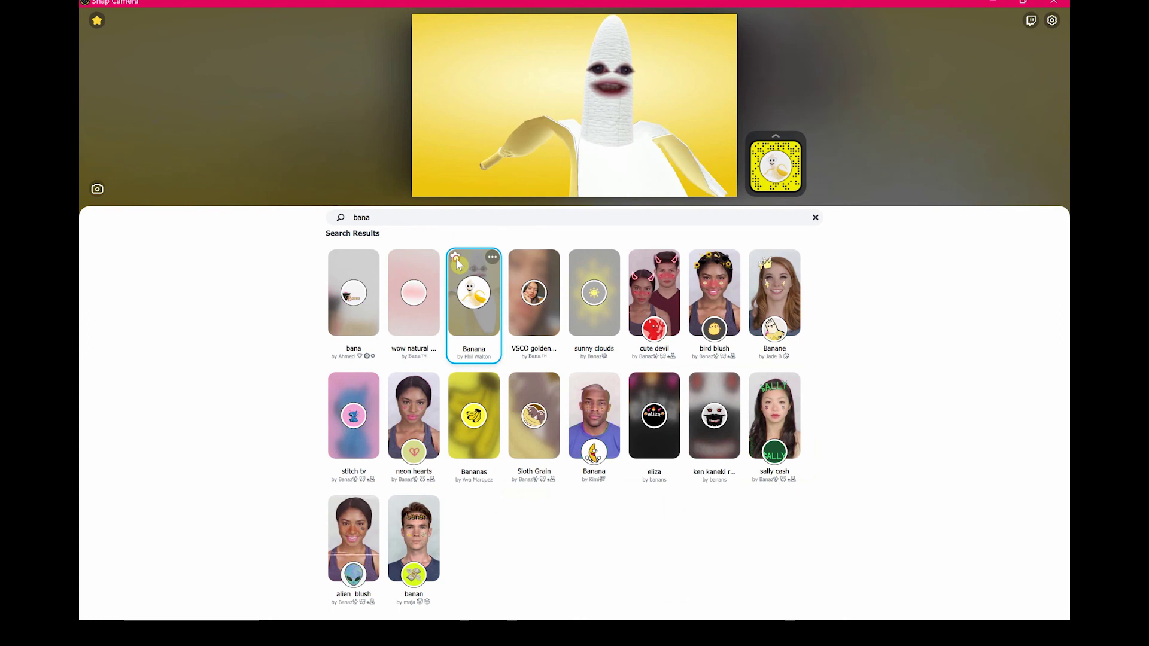
- Apply the Potato lens from the favorites
{"action": "left_click", "coordinate": [98, 24]}
{"action": "left_click", "coordinate": [178, 210]}
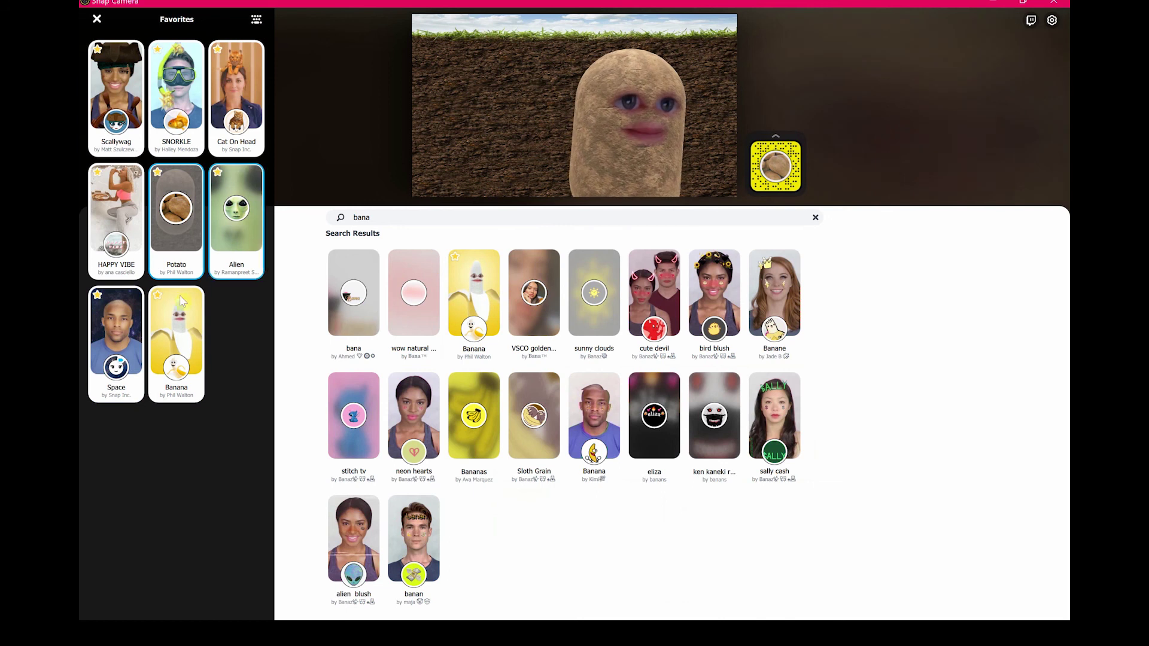
- Assign Ctrl+Shift+8 as the hotkey for the favorite Banana lens and save it
{"action": "left_click", "coordinate": [256, 21]}
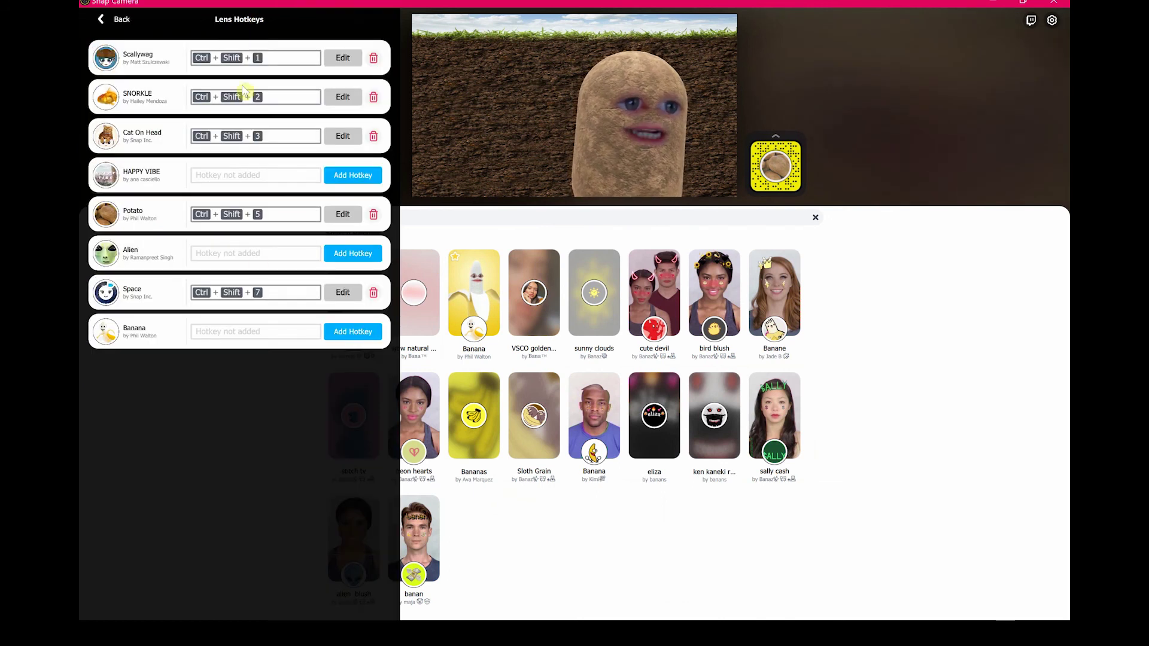
{"action": "left_click", "coordinate": [232, 339]}
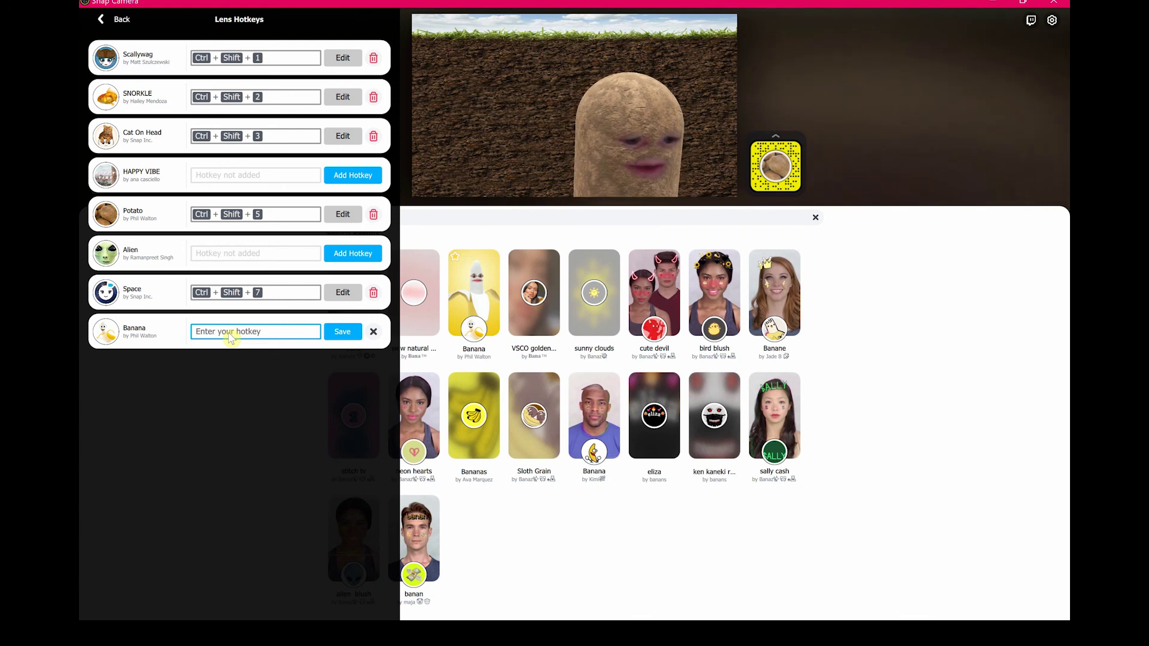
{"action": "key", "text": "ctrl+shift+8"}
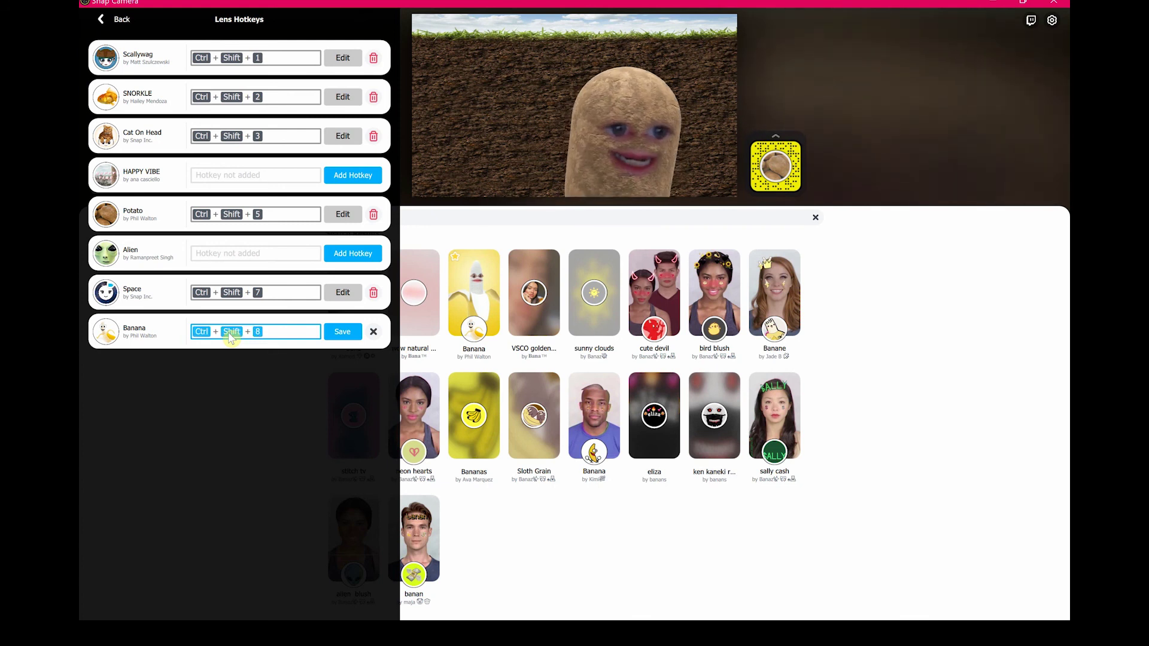
{"action": "left_click", "coordinate": [342, 332]}
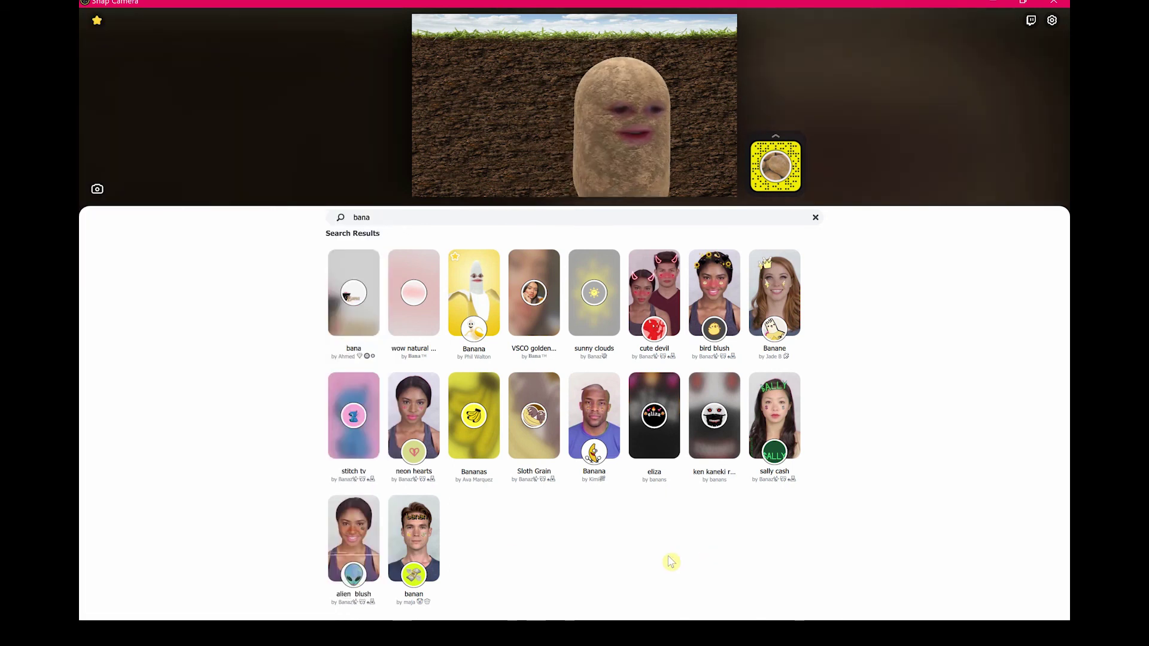
- Test the lens hotkeys by activating the Banana lens and the Space lens
{"action": "key", "text": "ctrl+shift+8"}
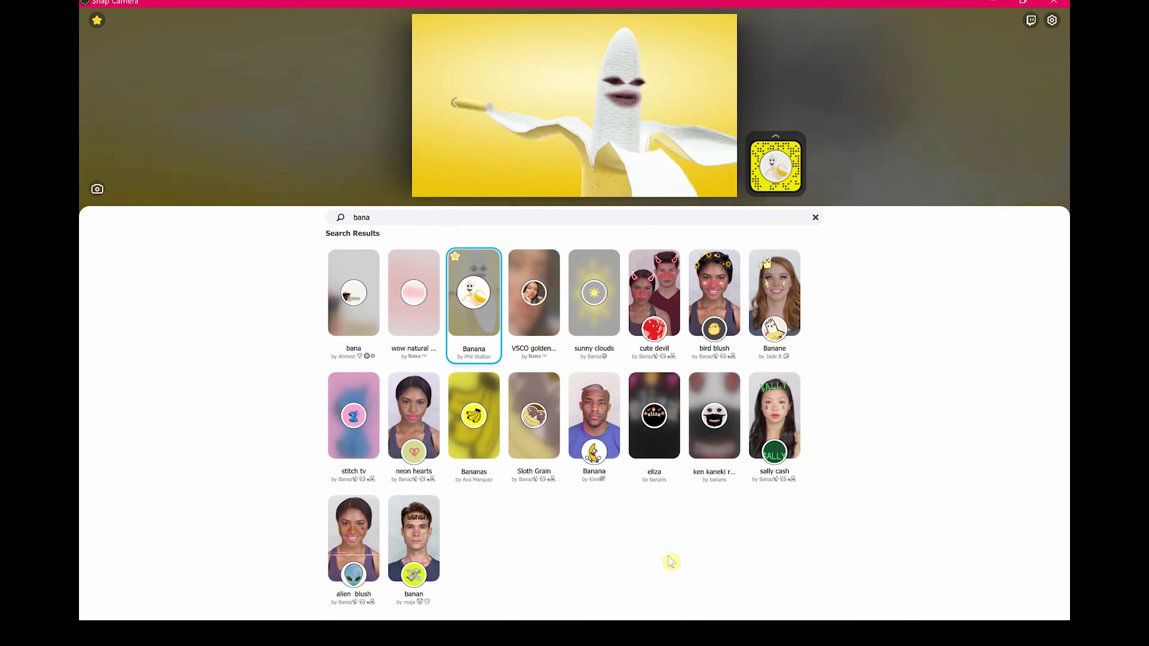
{"action": "key", "text": "ctrl+shift+7"}
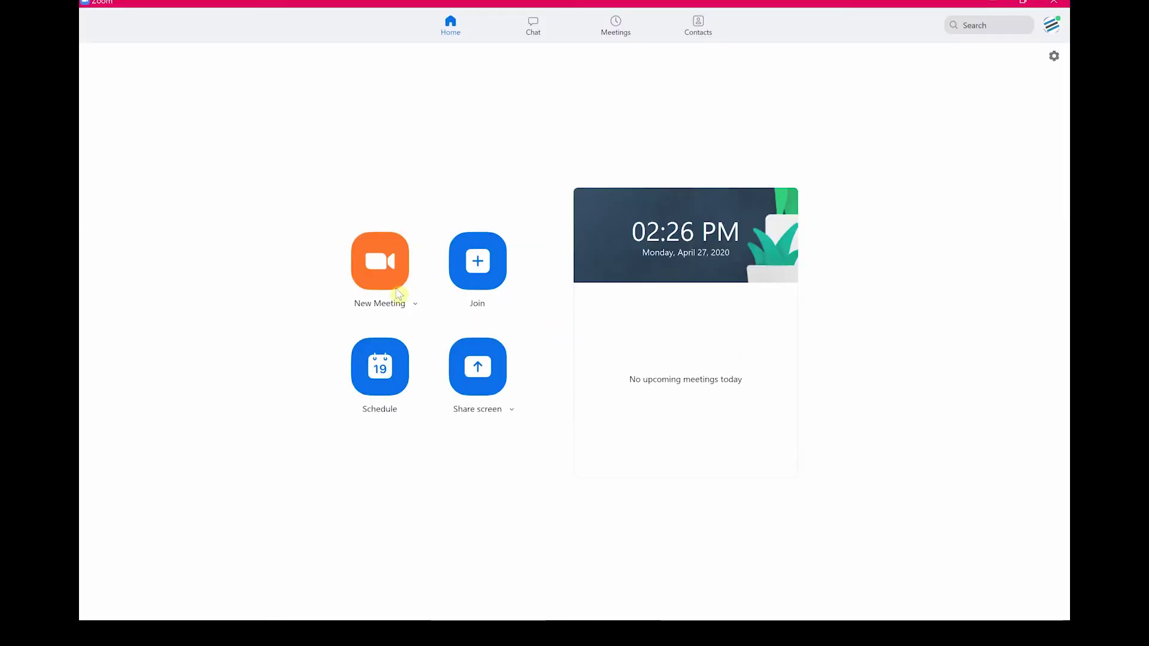
- Start a new Zoom meeting in a maximized window and join it with computer audio
{"action": "left_click", "coordinate": [369, 268]}
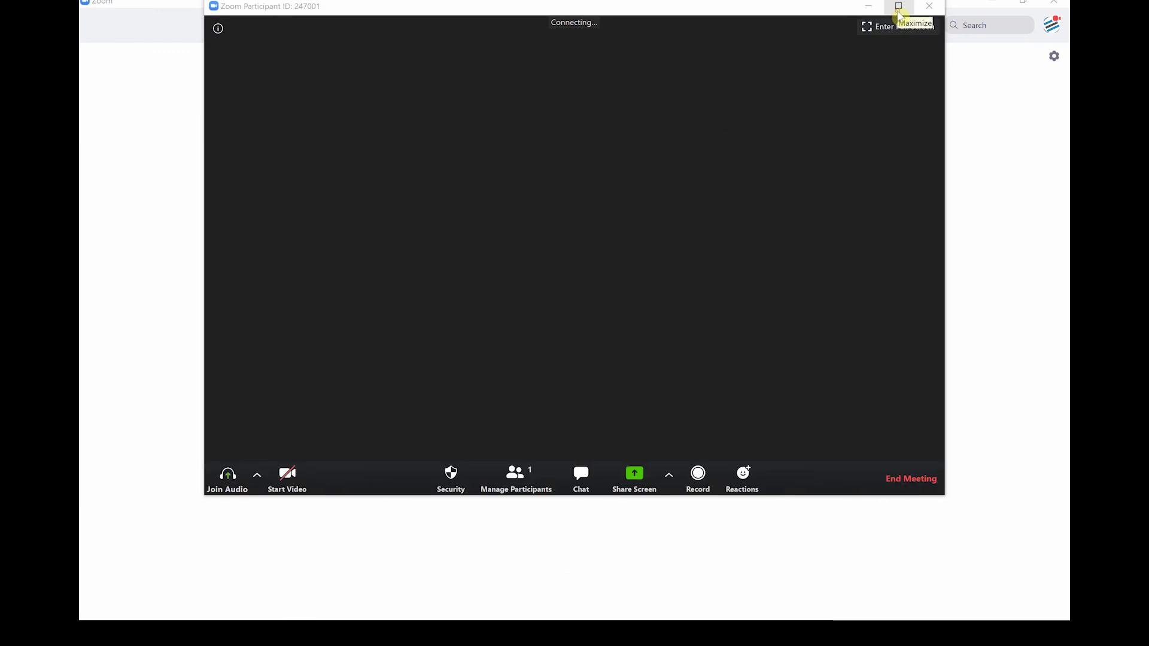
{"action": "left_click", "coordinate": [898, 6]}
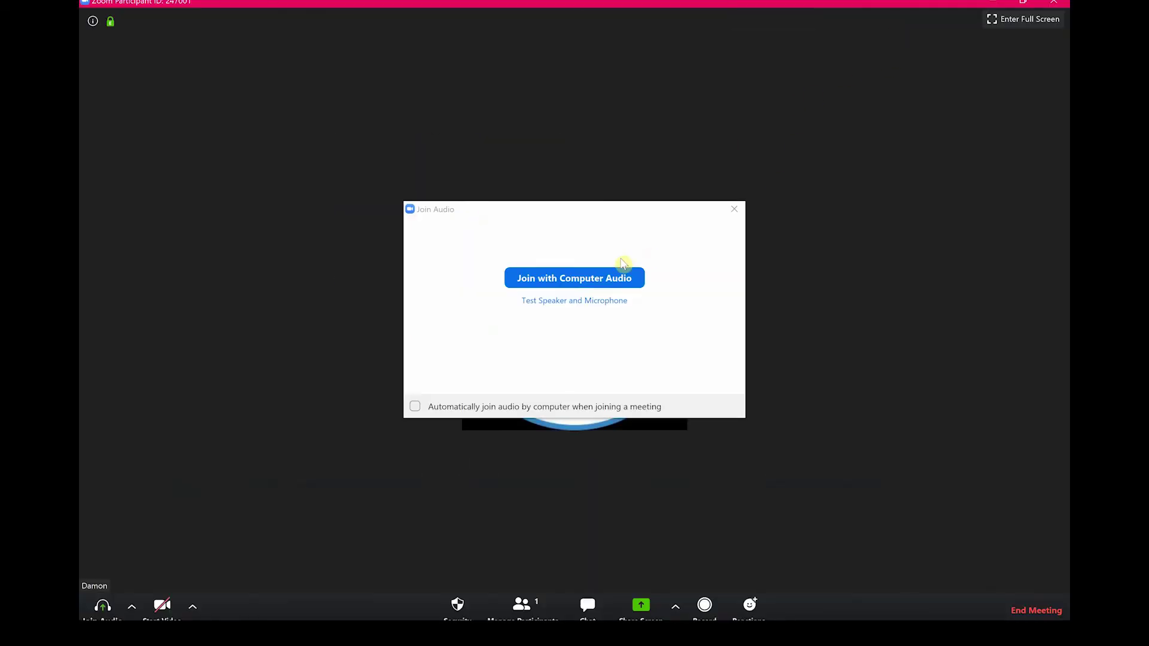
{"action": "left_click", "coordinate": [602, 279]}
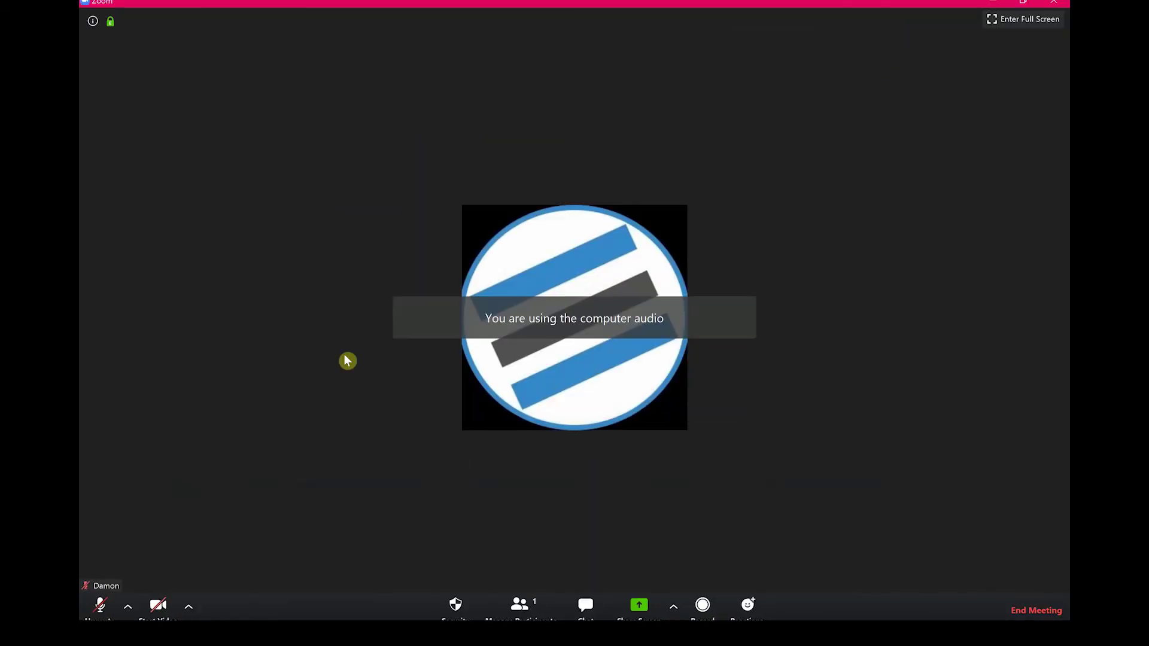
- Check that Snap Camera is the selected camera for the meeting and start the video
{"action": "left_click", "coordinate": [192, 609]}
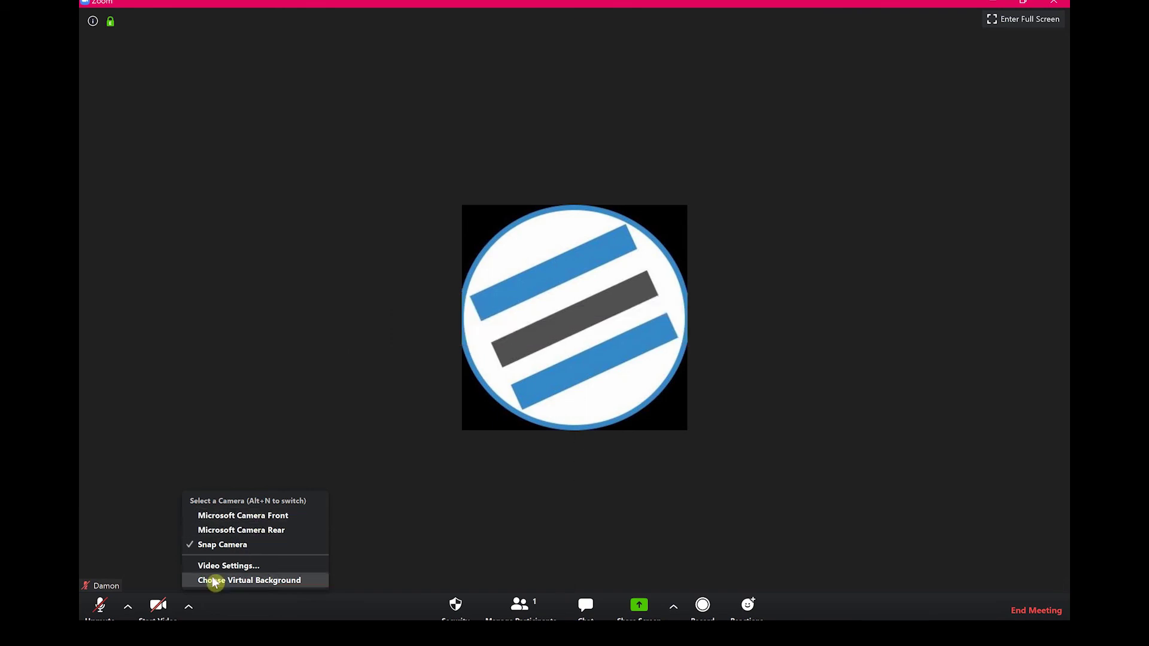
{"action": "left_click", "coordinate": [152, 610]}
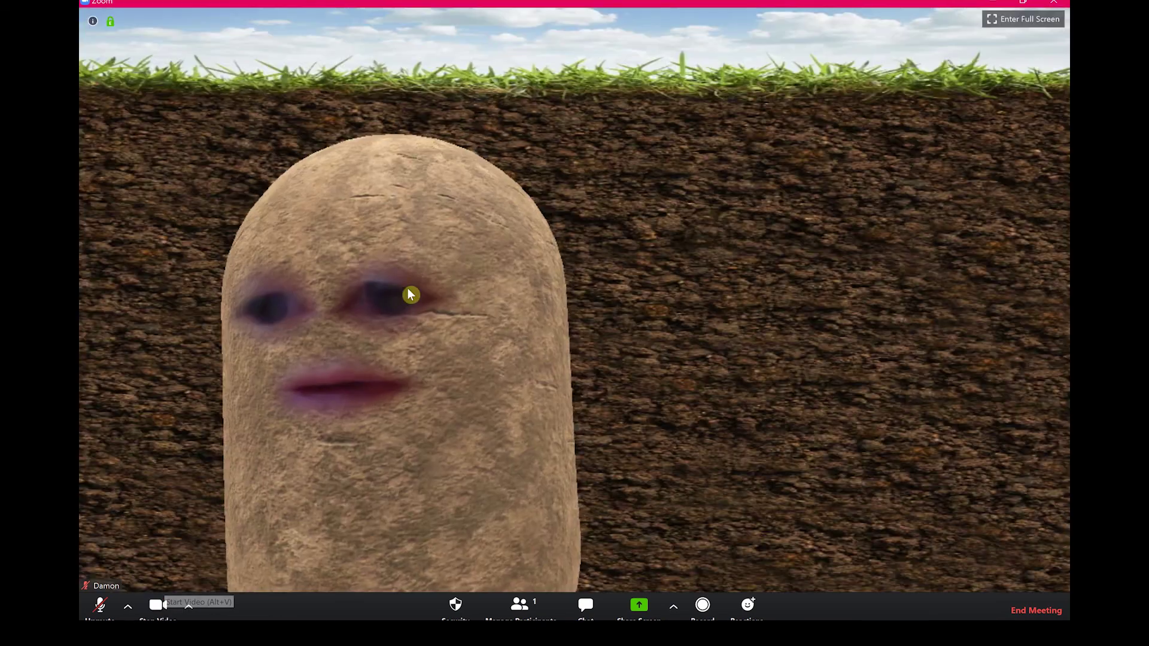